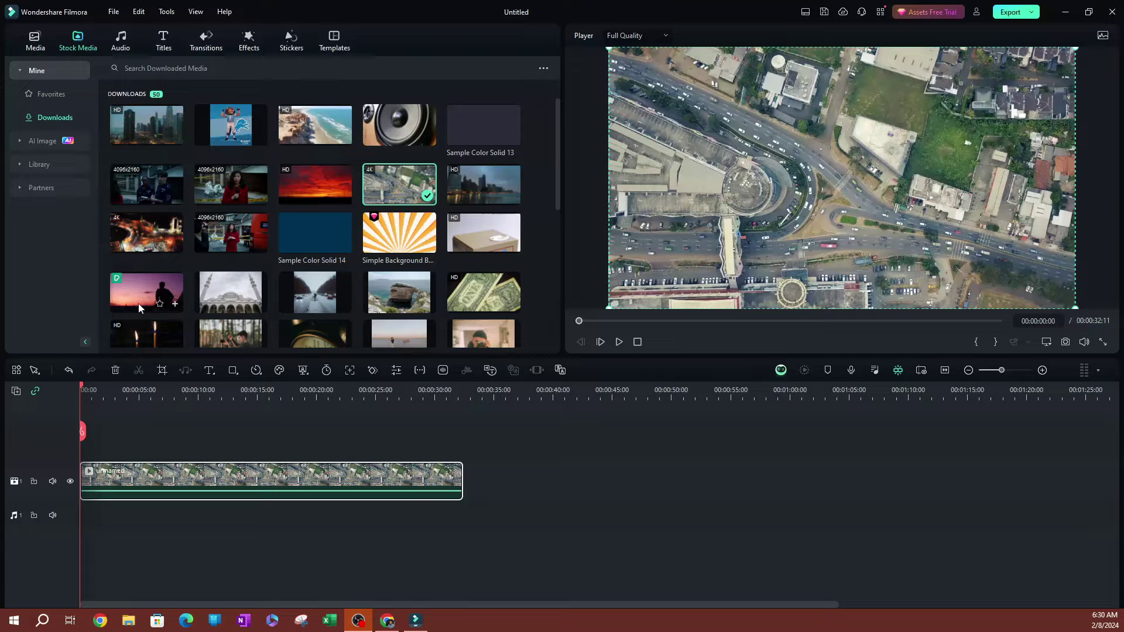
- Preview the aerial clip, drop Sample Color Solid 14 on the timeline, and add a video track with the aerial clip above the solid
click(615, 342)
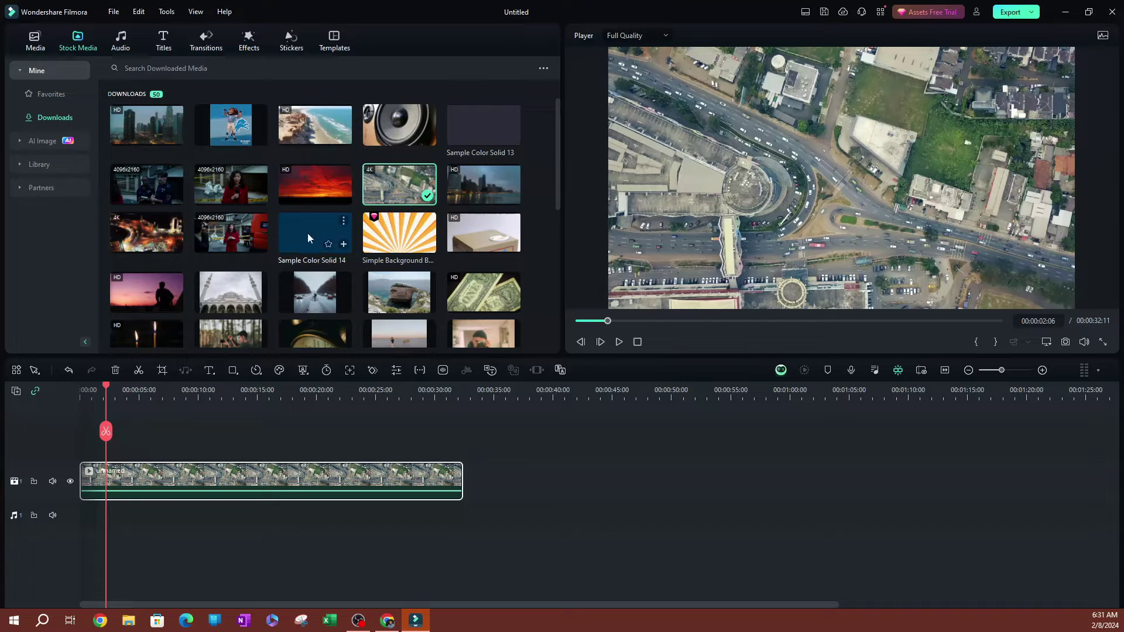
drag(324, 230, 103, 436)
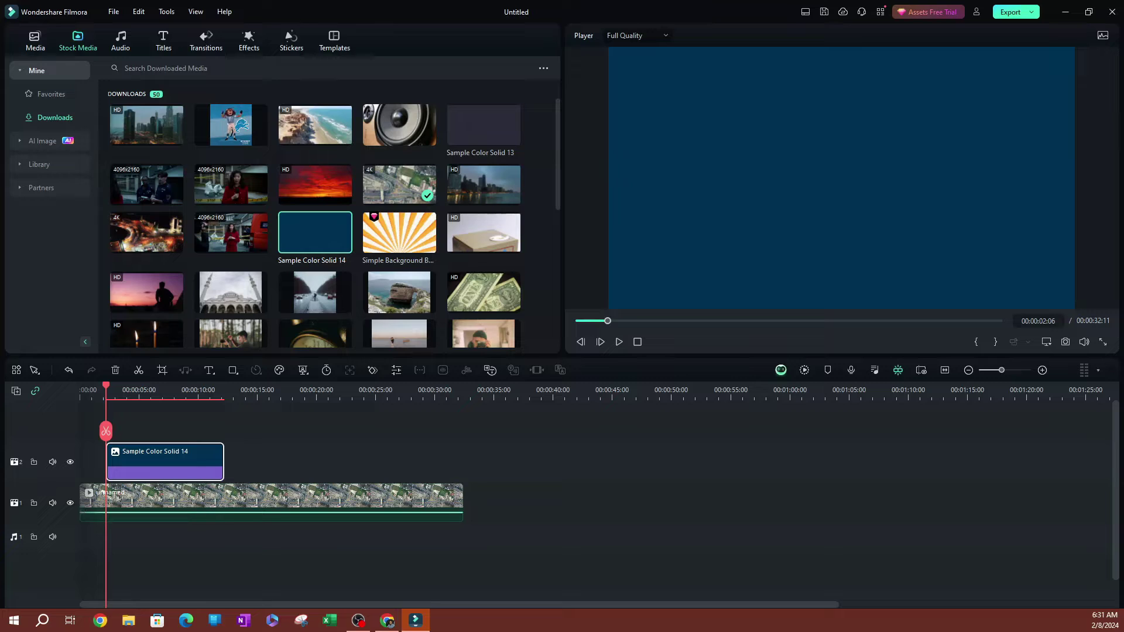
click(16, 391)
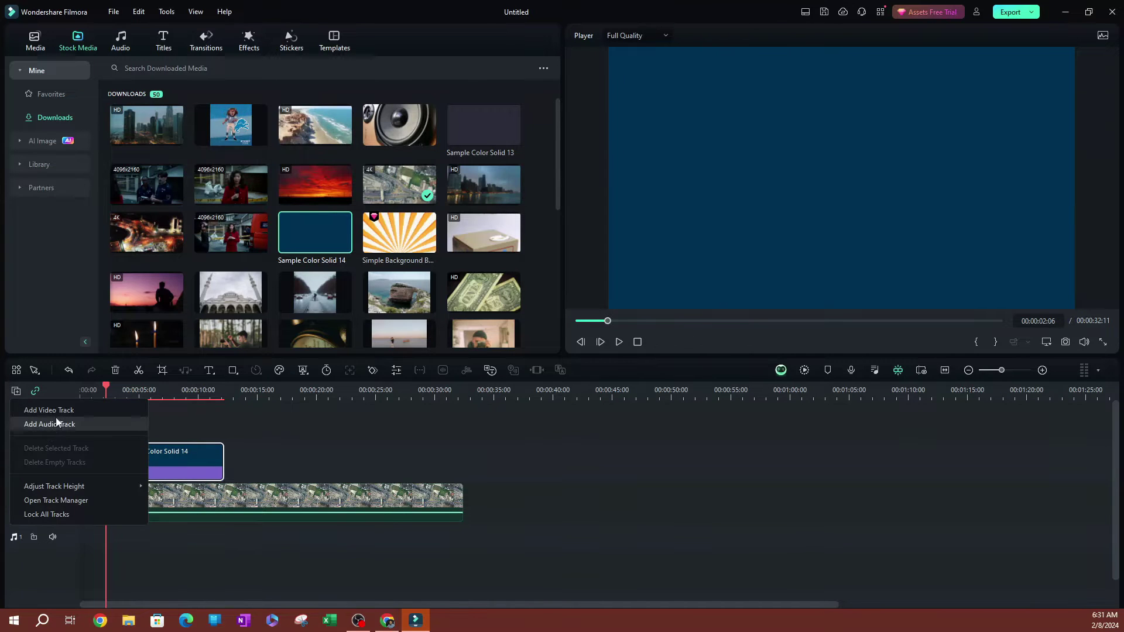
click(59, 411)
drag(157, 523, 168, 453)
- Align the blue solid to the timeline start and stretch it to the video's 32-second length
drag(146, 498, 120, 498)
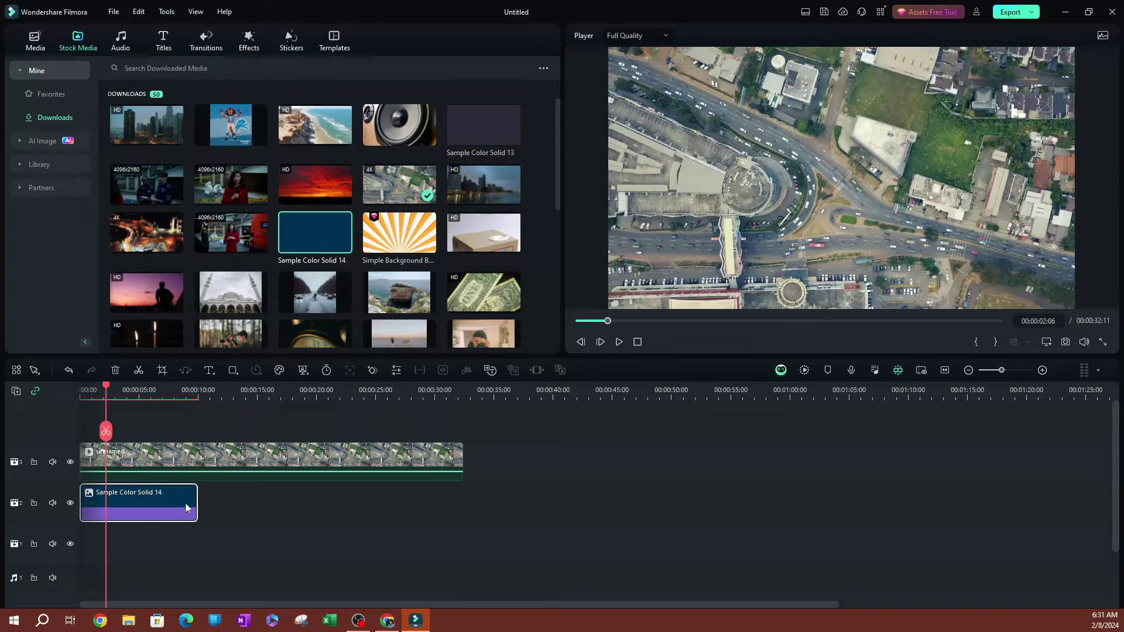
drag(197, 502, 462, 501)
click(143, 391)
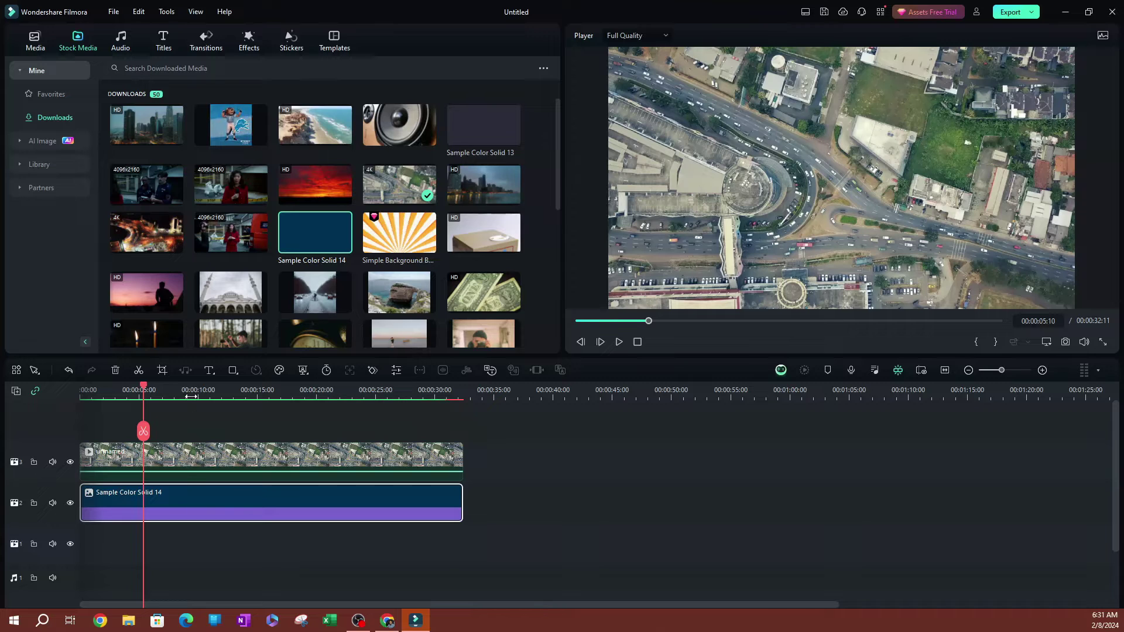
- Open the aerial clip's Video properties and collapse its Compositing and Transform sections
click(189, 460)
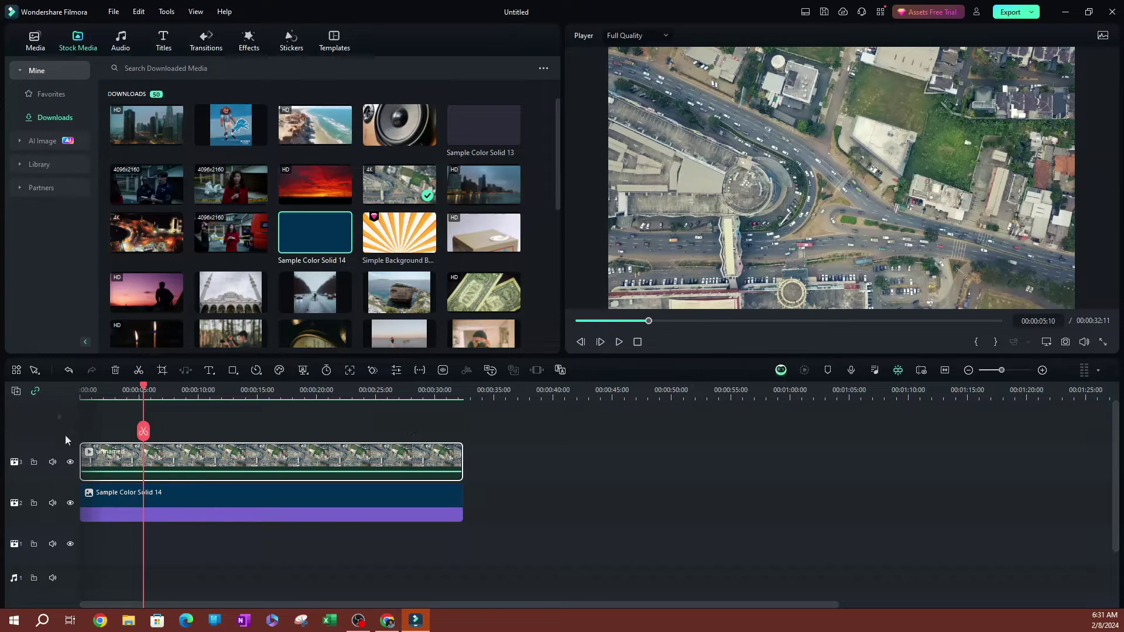
double_click(168, 457)
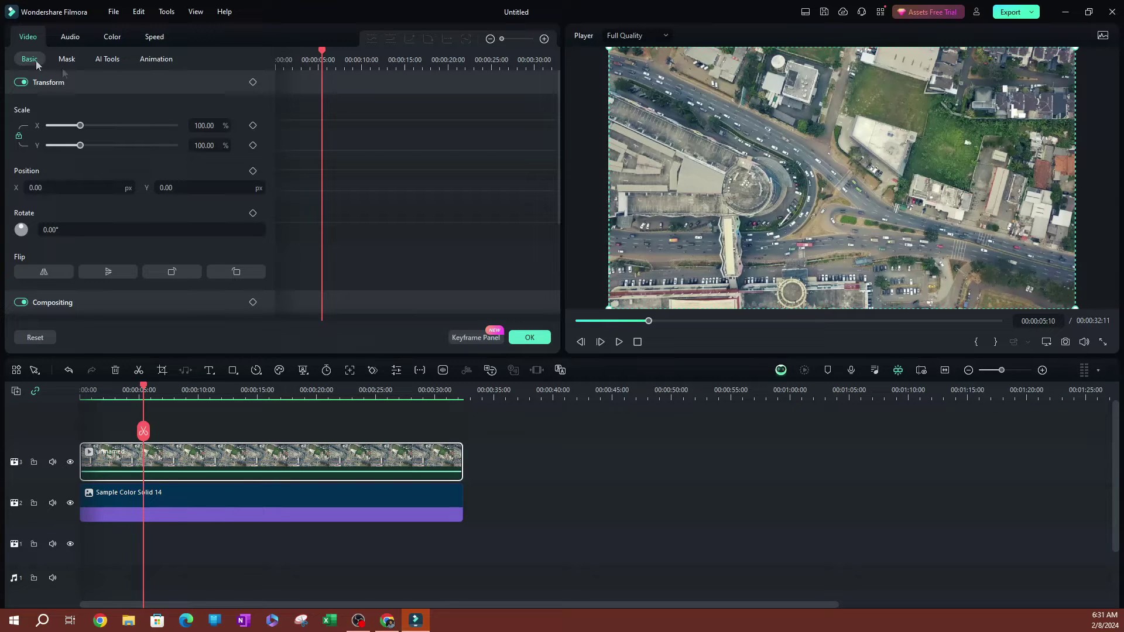
scroll(209, 165, down, 4)
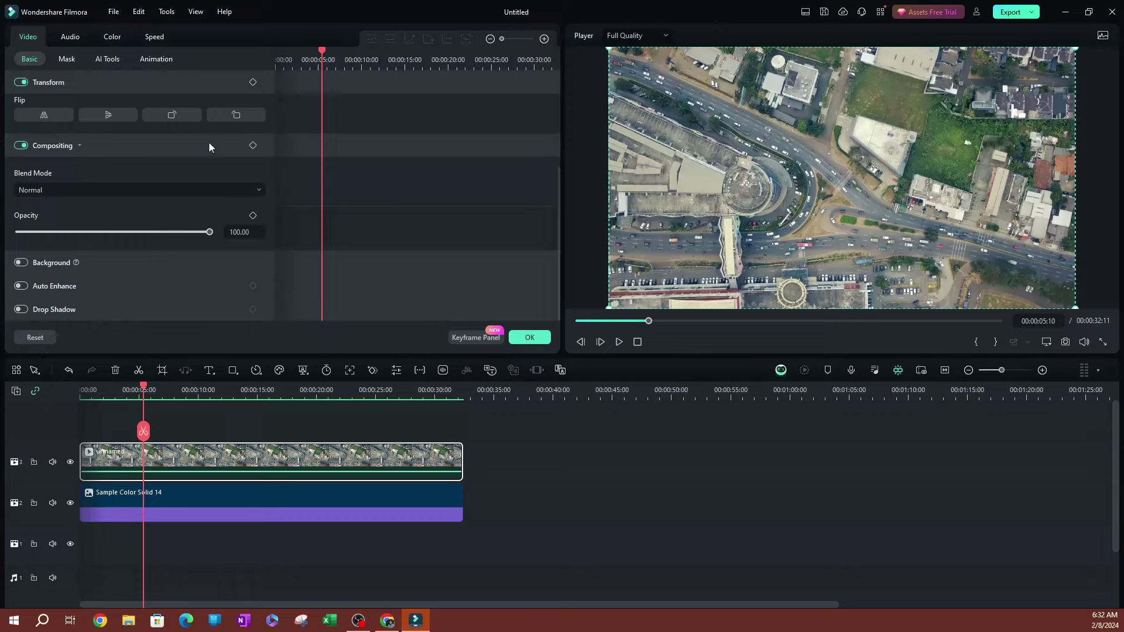
click(80, 146)
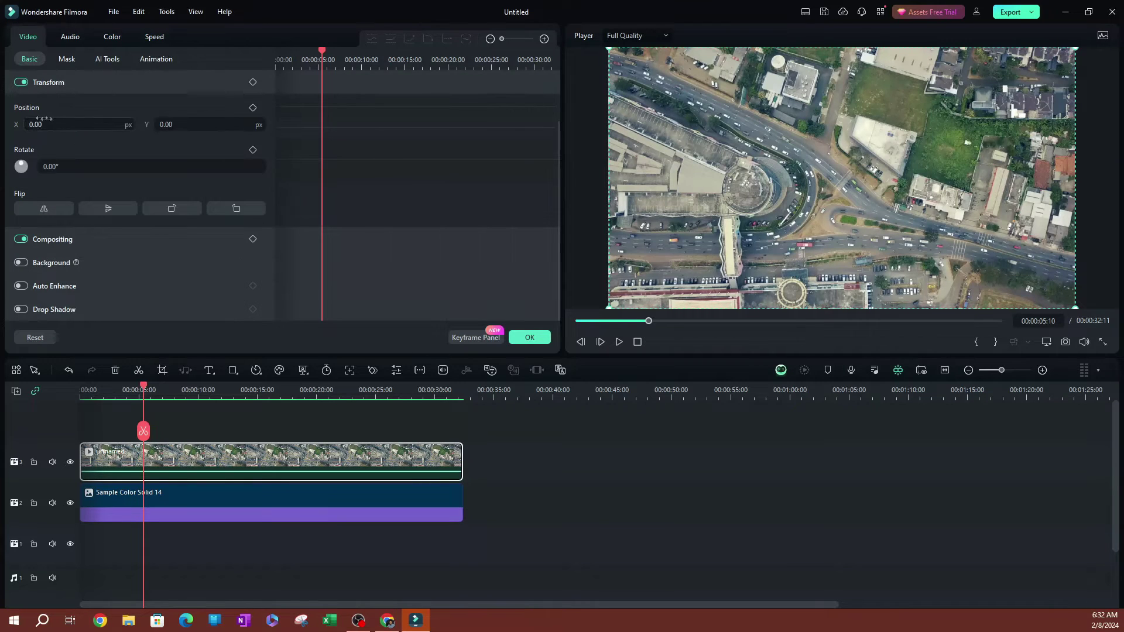
click(62, 85)
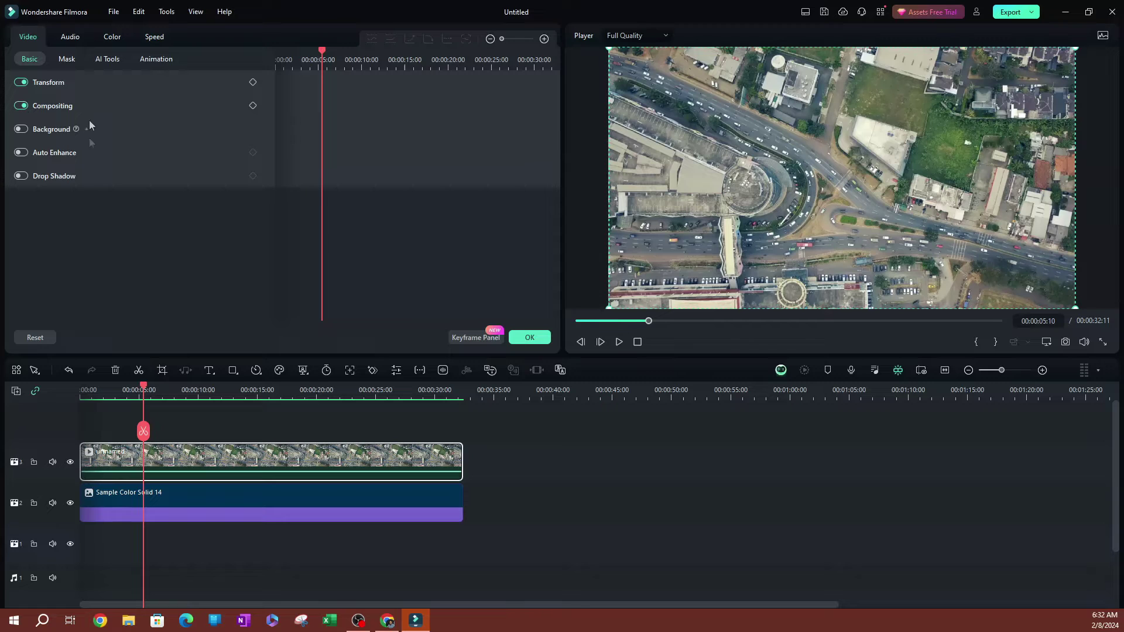
- Set the aerial clip's opacity to 44 and move it to track 1 beneath the blue solid
click(73, 107)
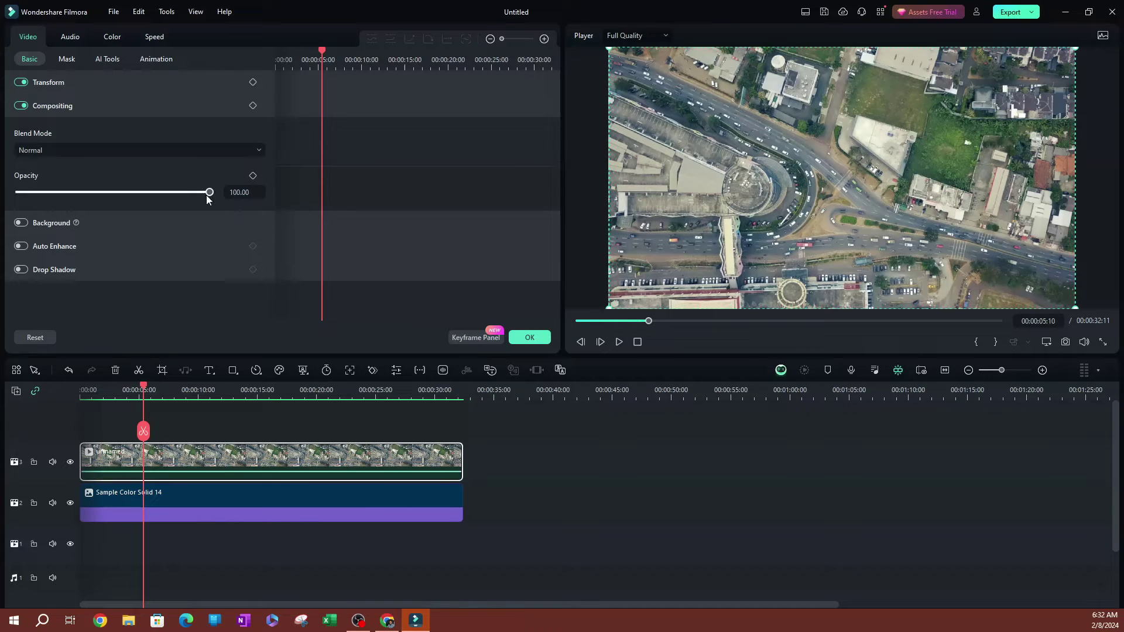
drag(209, 193, 102, 217)
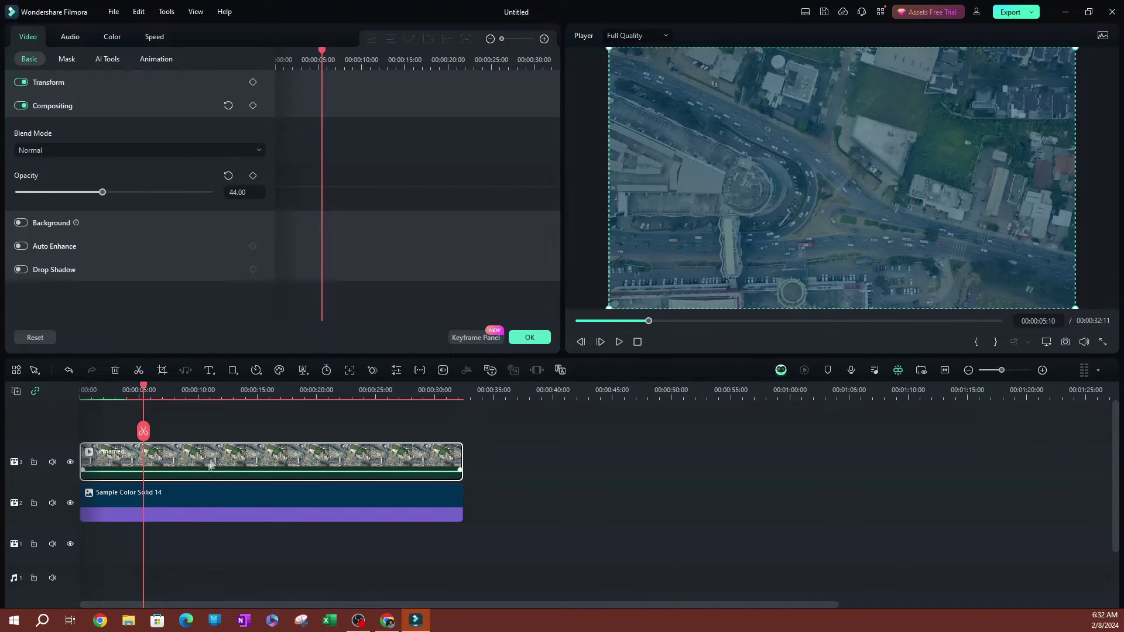
drag(233, 462, 219, 551)
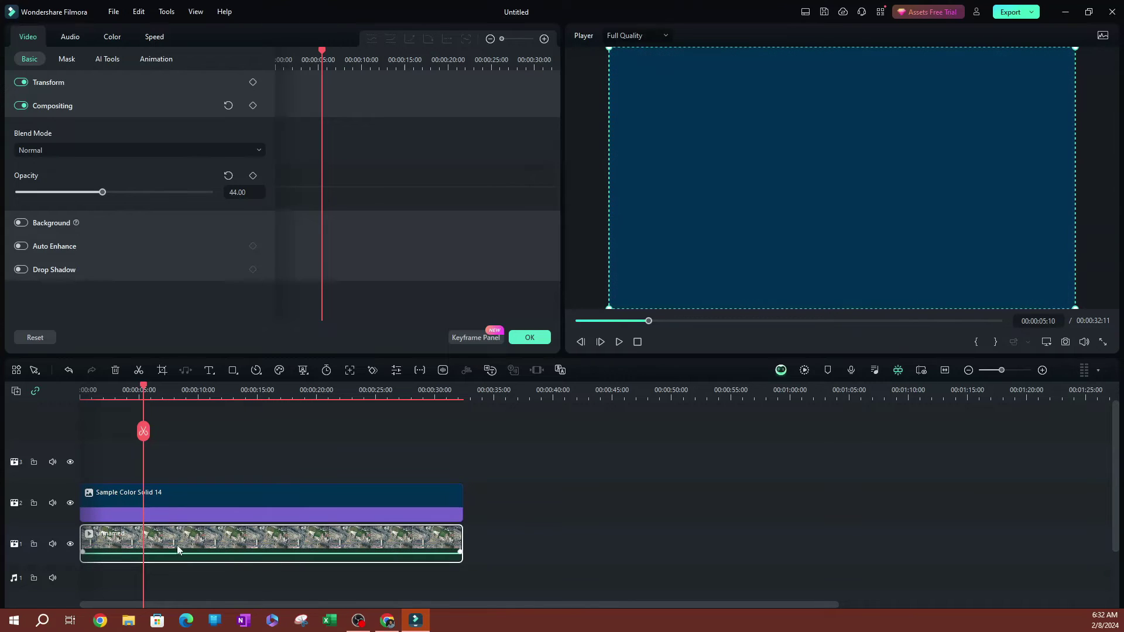
- Return the aerial clip's opacity to 100, try the blue solid's opacity slider, and confirm with OK
drag(99, 193, 286, 192)
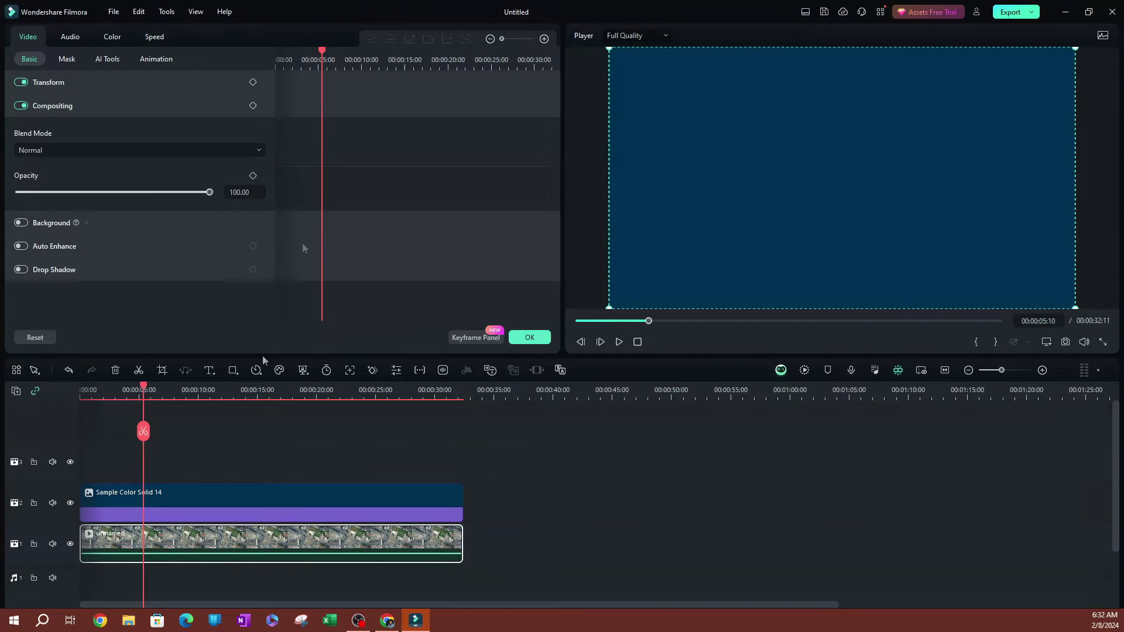
click(208, 496)
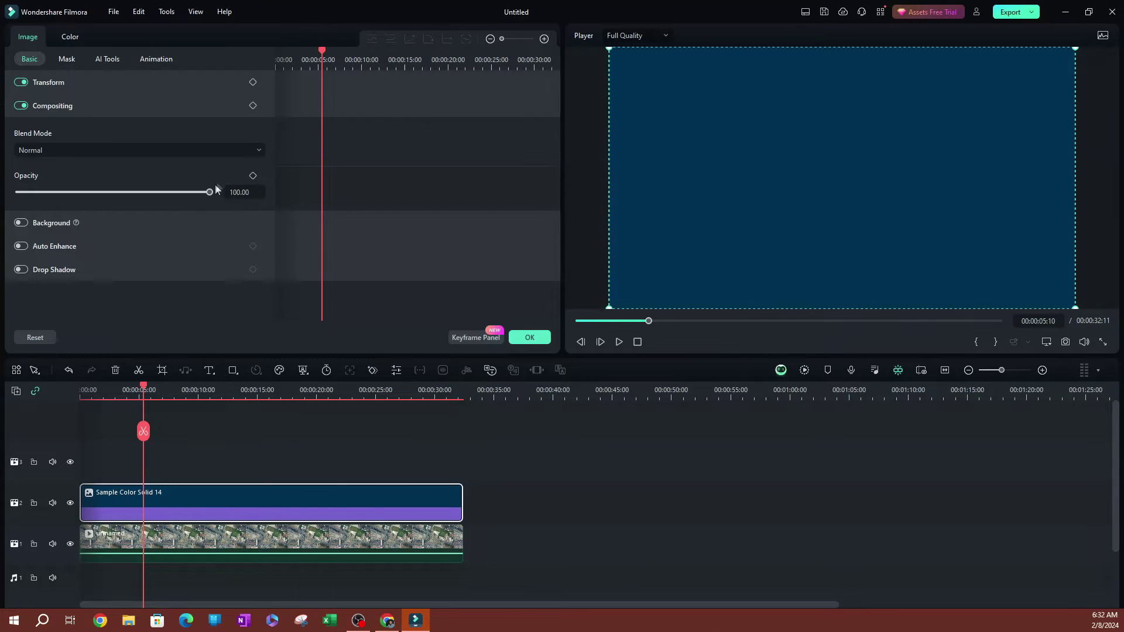
drag(209, 192, 246, 229)
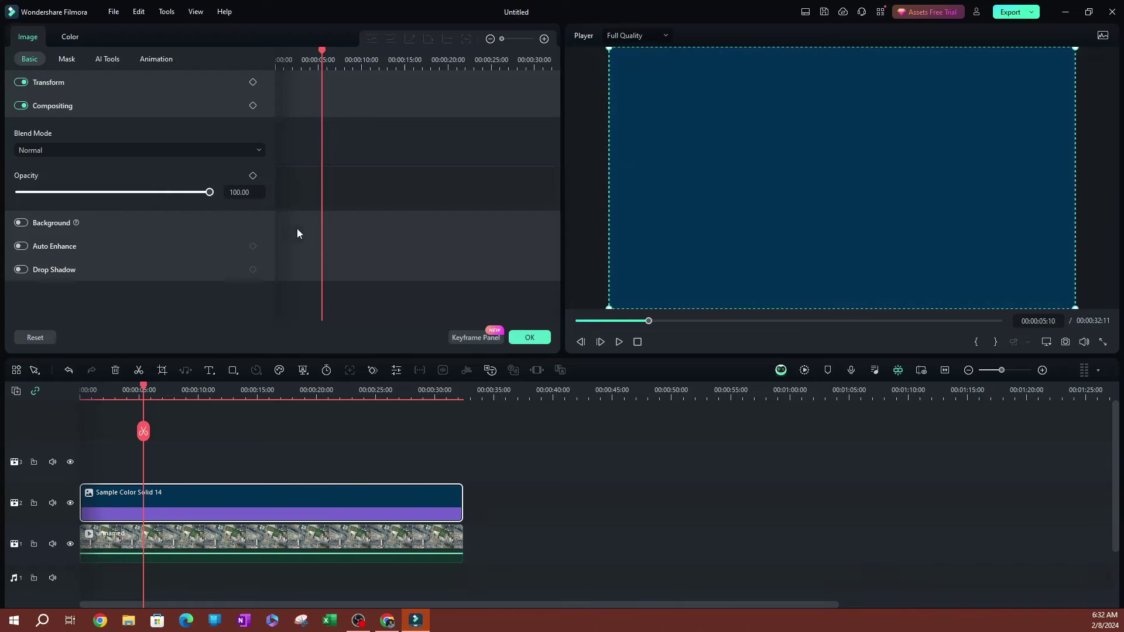
click(530, 338)
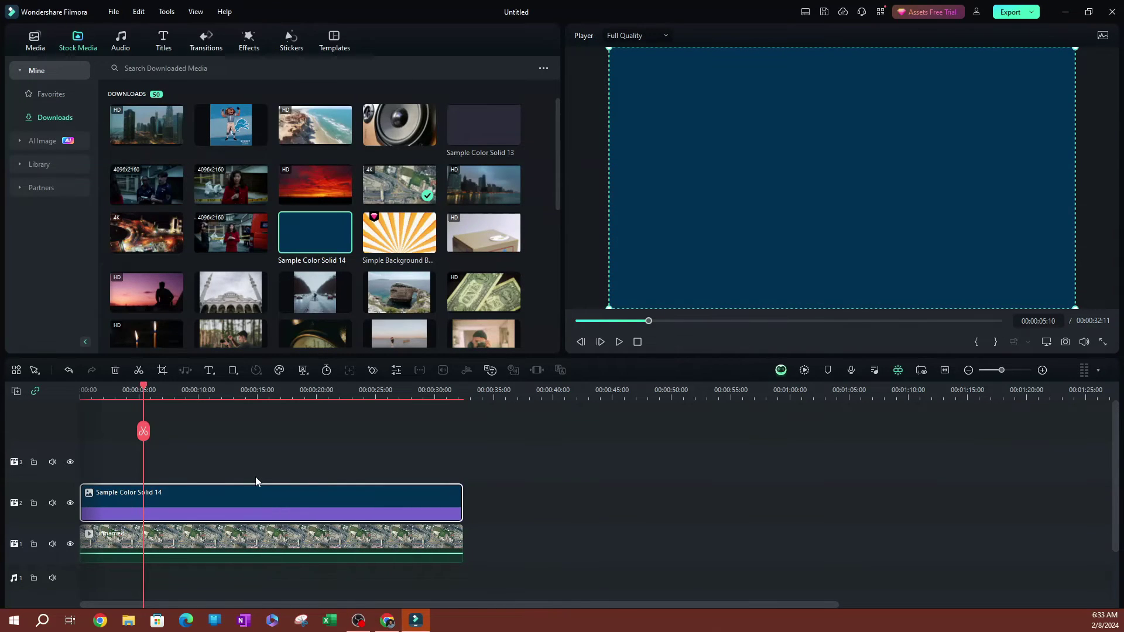
- Delete the blue solid, move the aerial clip up to track 2, and import the Logo image
key(Delete)
drag(192, 552, 191, 514)
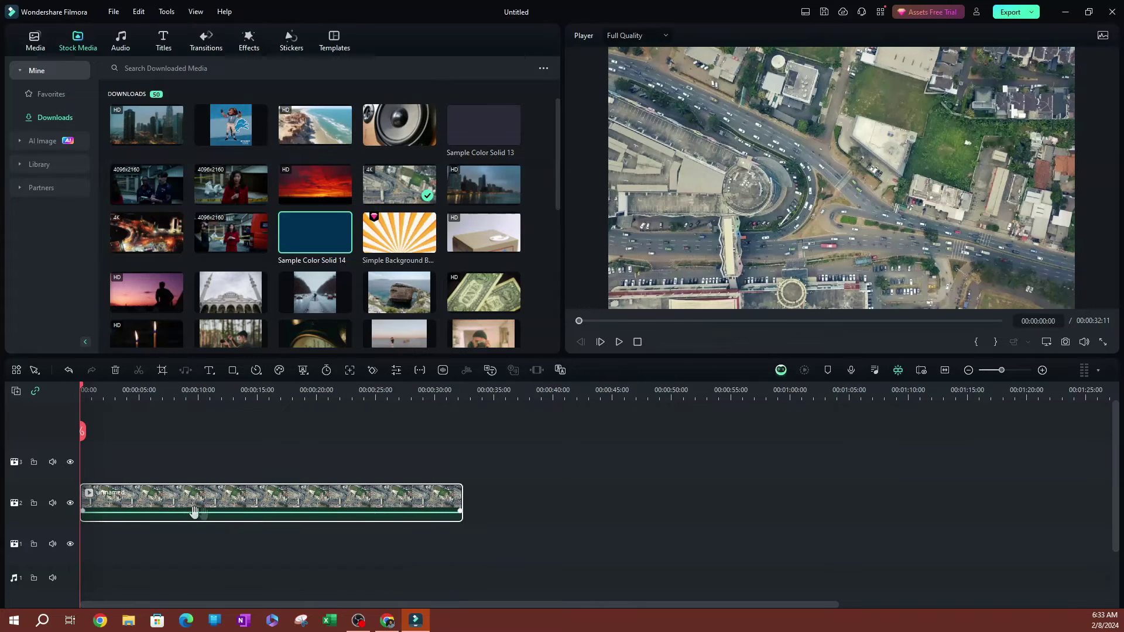
click(35, 41)
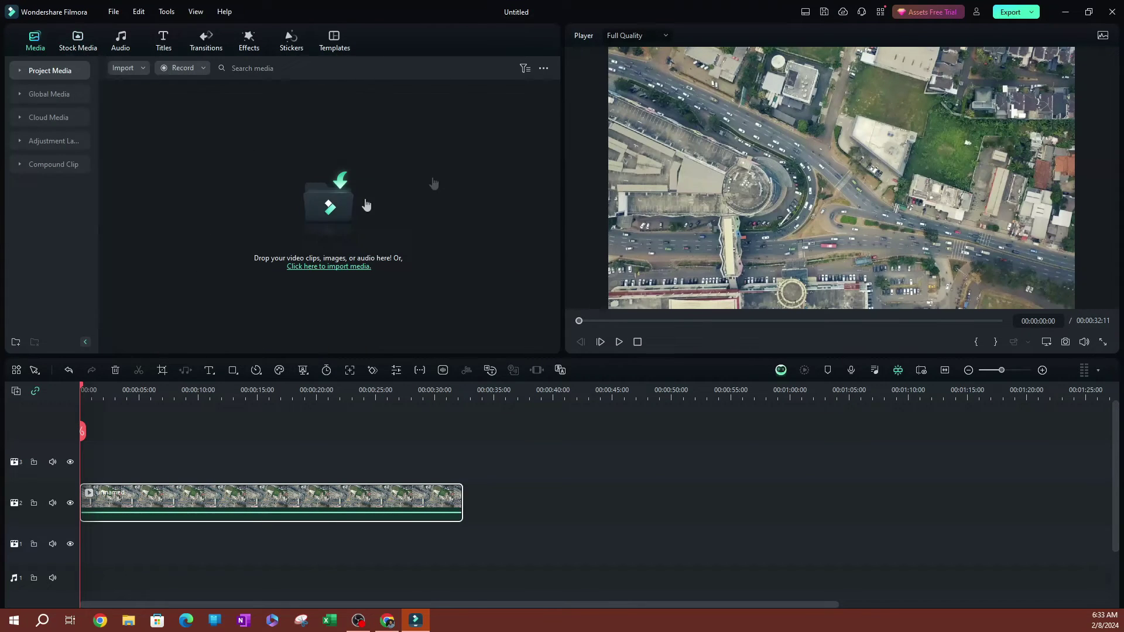
click(334, 204)
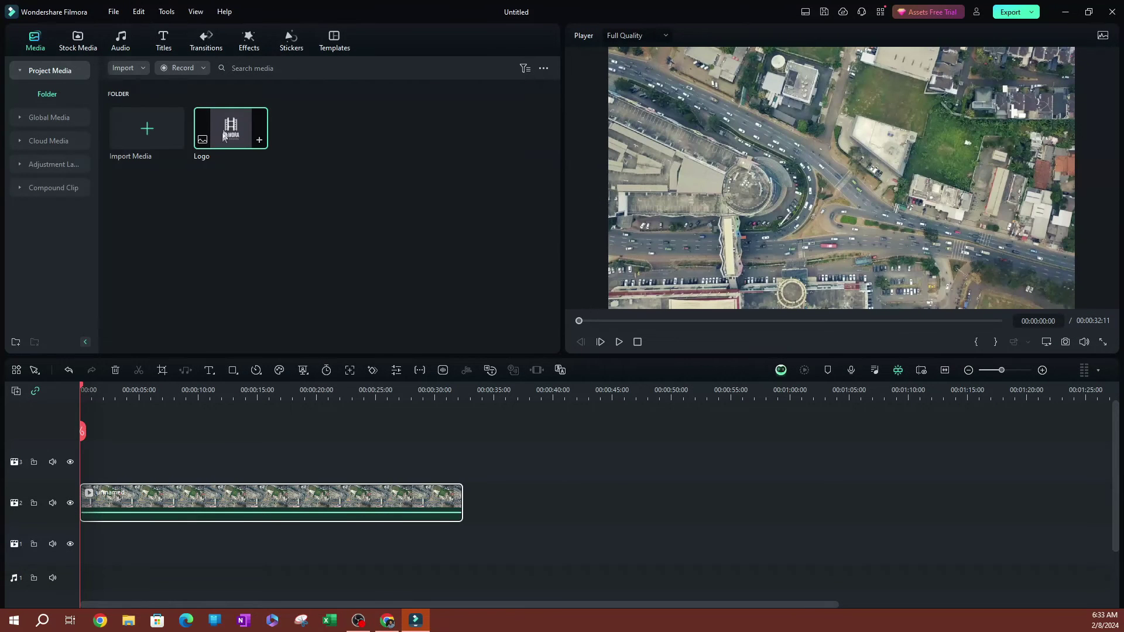
- Place the Logo on the track above the video, extend it to the full 32 seconds, and open its properties
drag(223, 136, 179, 448)
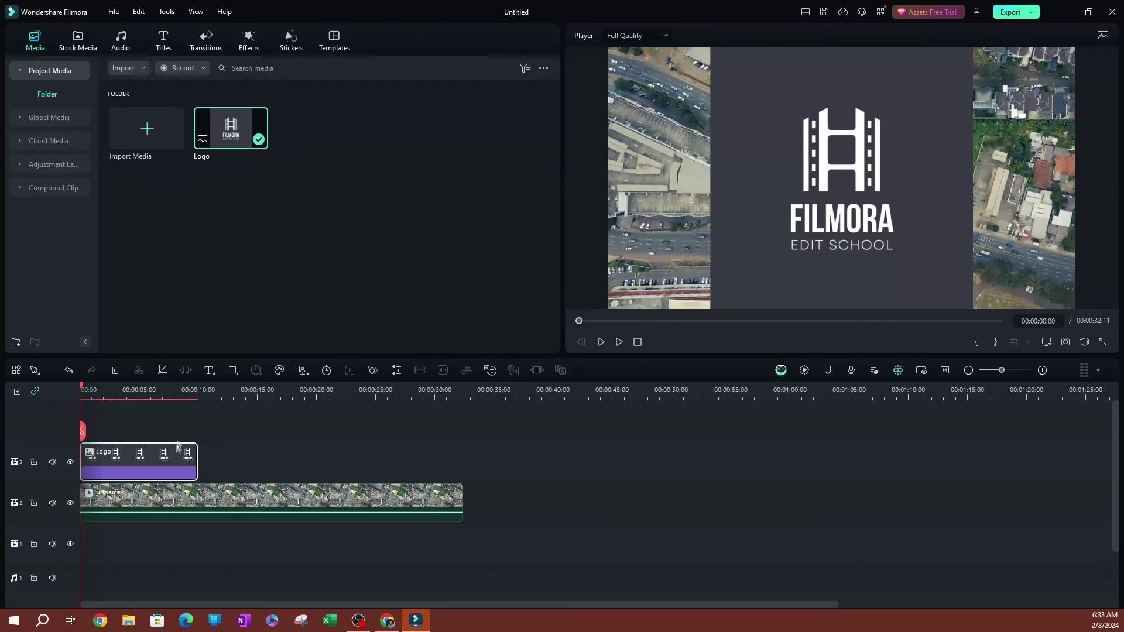
drag(193, 465, 462, 464)
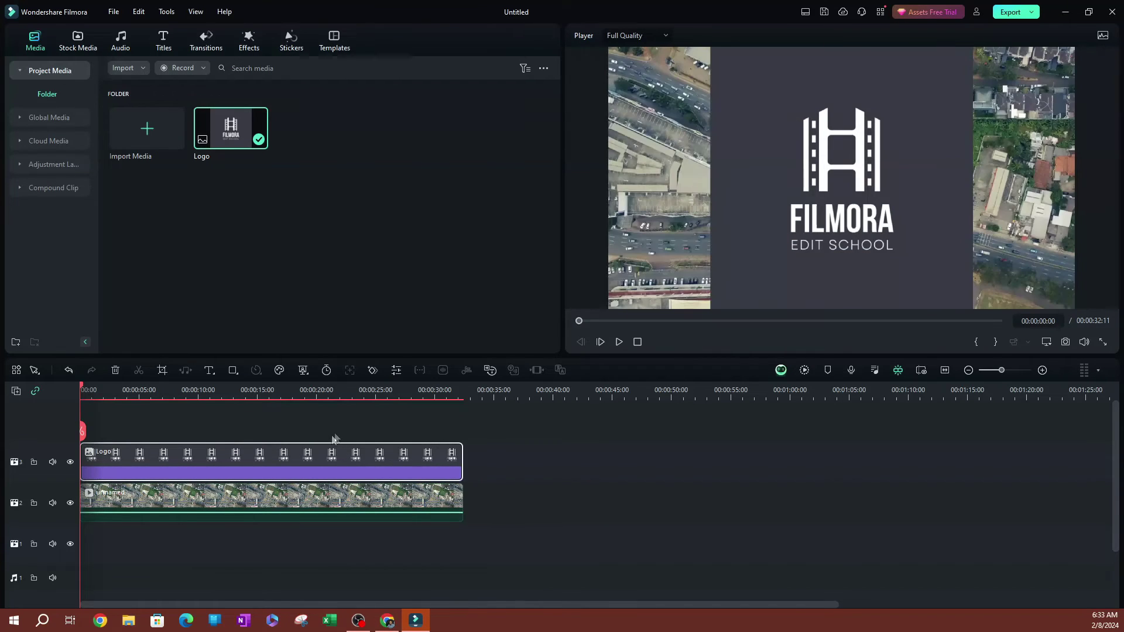
double_click(186, 456)
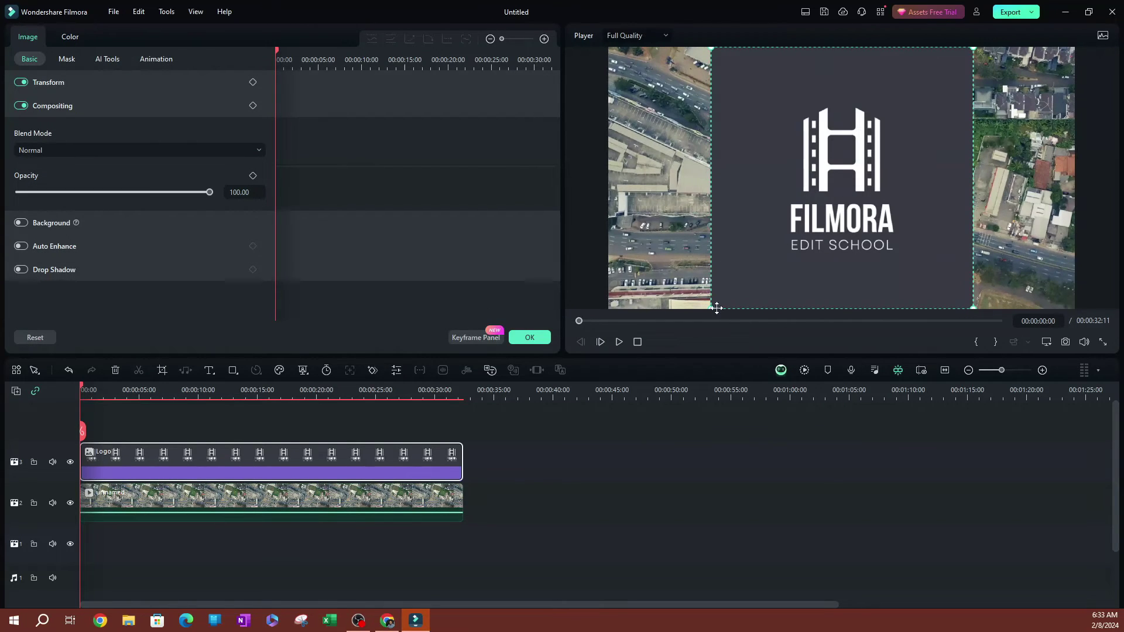
- Scale the Logo down to 10.96% and position it in the aerial video's top-left corner
drag(719, 295, 808, 217)
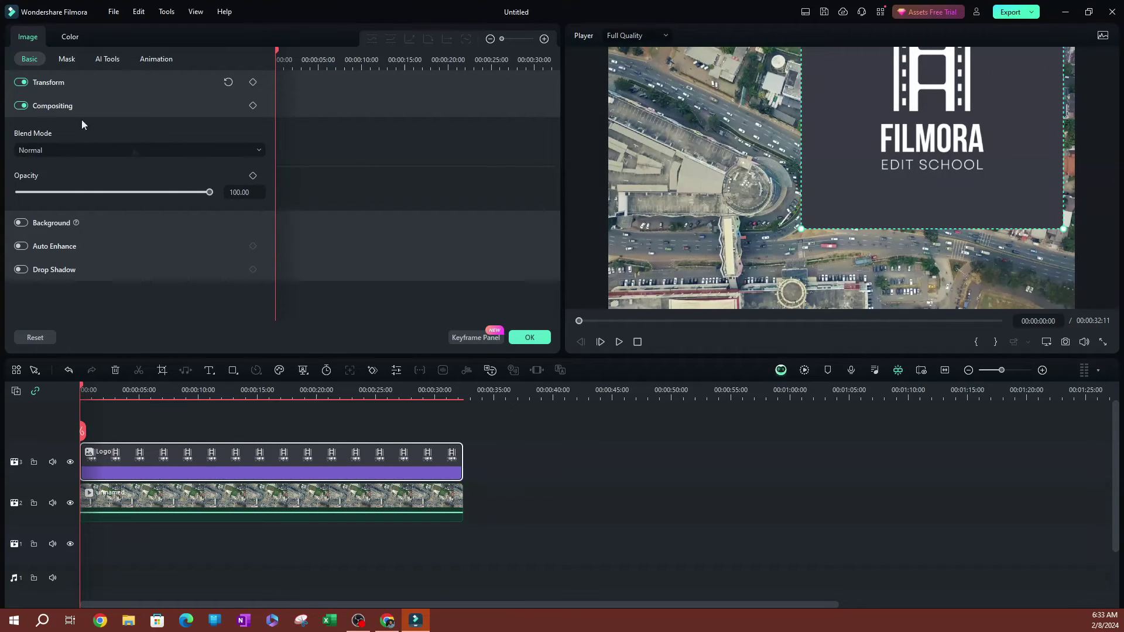
click(64, 83)
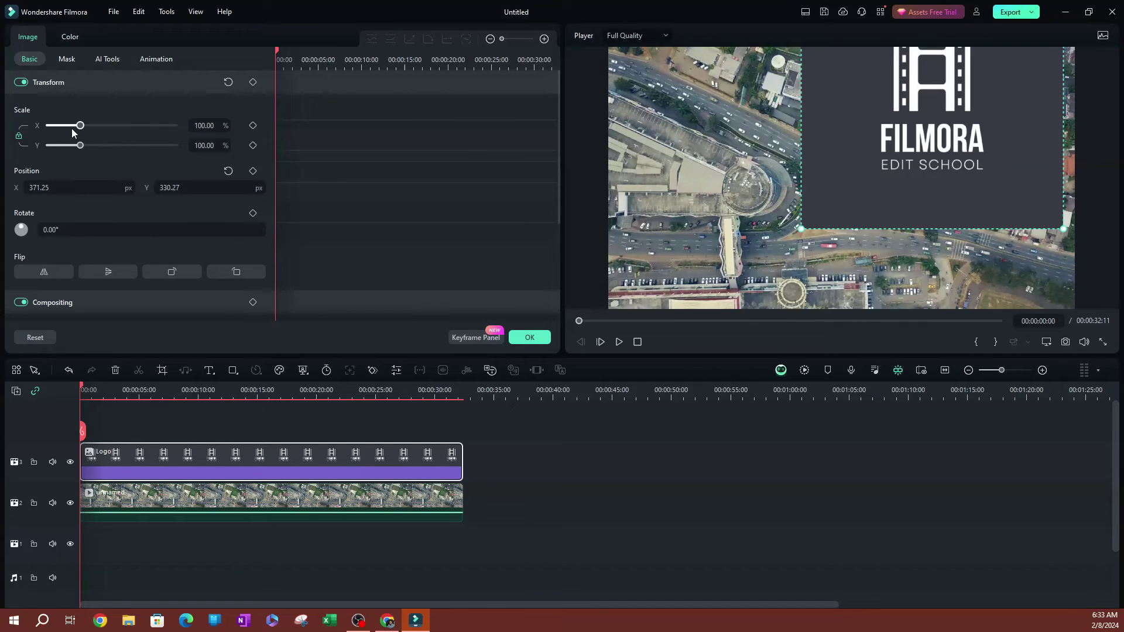
drag(75, 129, 55, 125)
drag(949, 107, 638, 73)
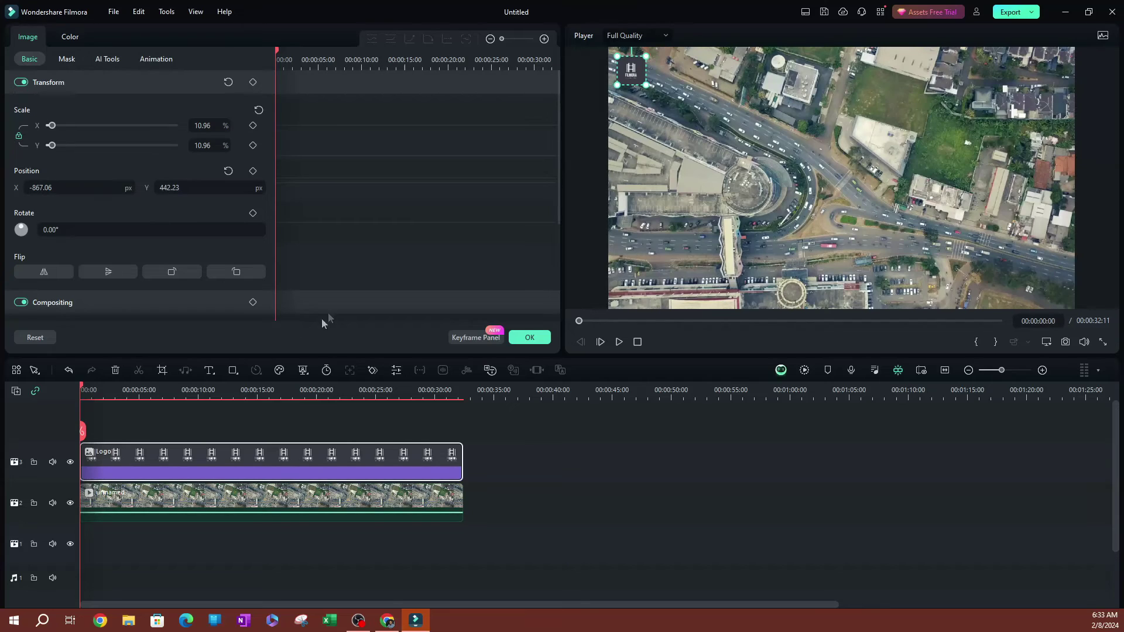
scroll(240, 248, down, 3)
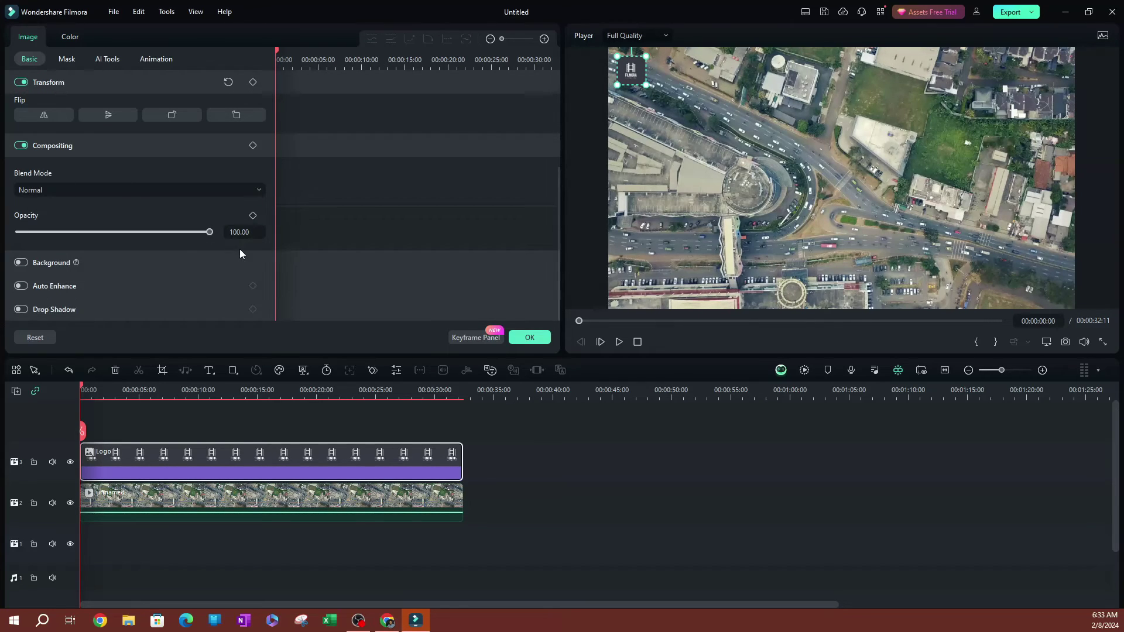
- Enter 60 in the Logo's Opacity field, then reselect the logo to confirm the faint watermark
drag(214, 235, 155, 234)
click(697, 69)
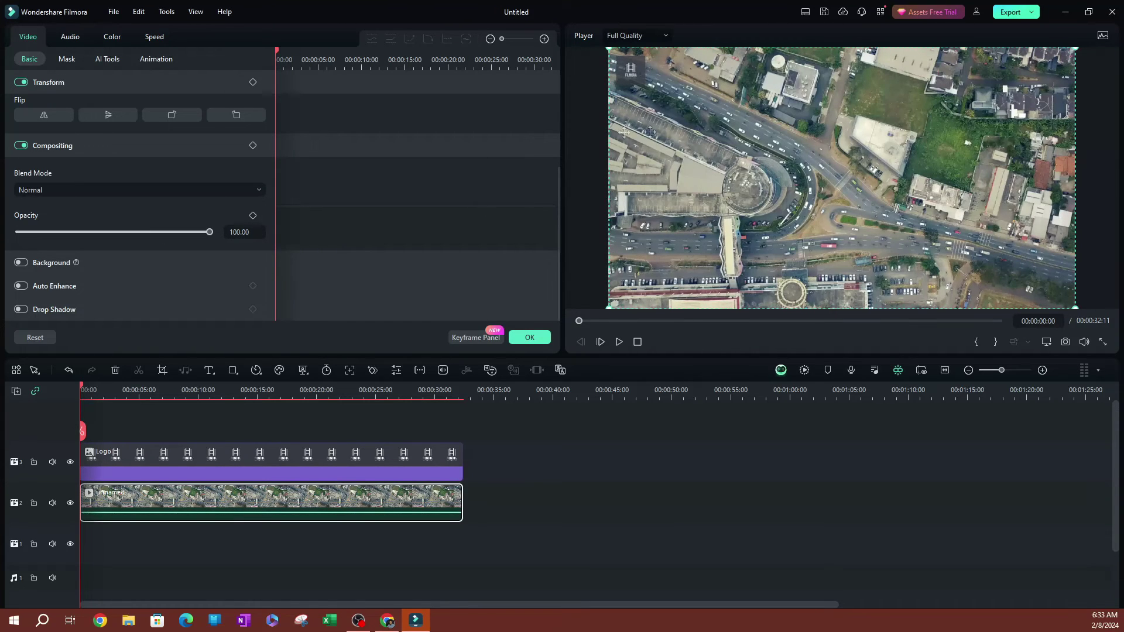
click(621, 73)
click(246, 232)
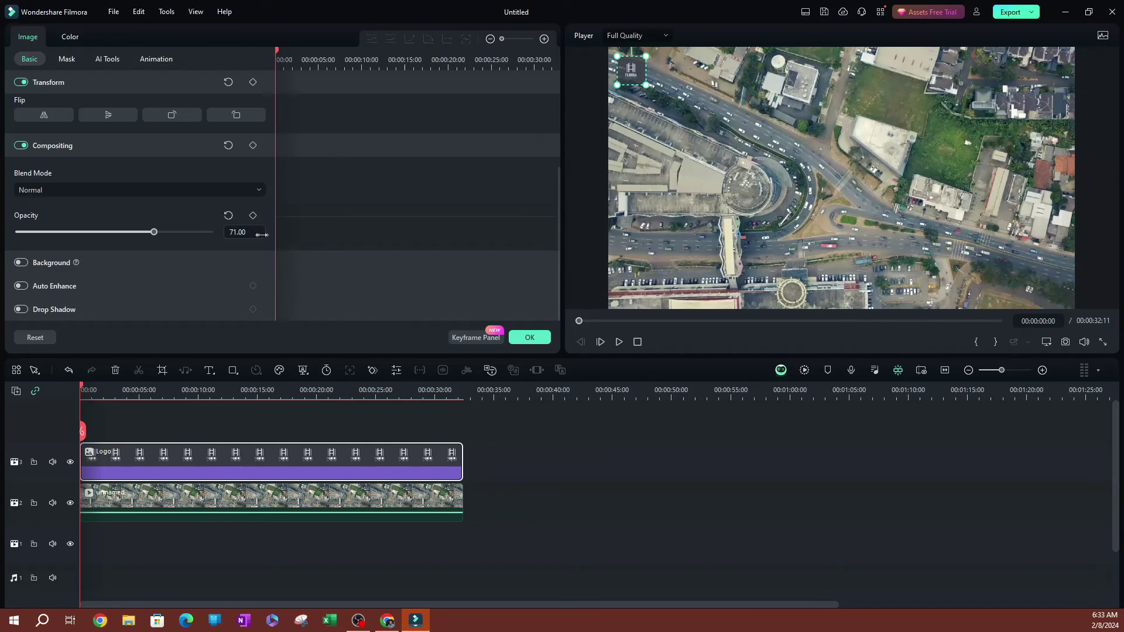
double_click(247, 231)
text(60)
key(Return)
click(673, 236)
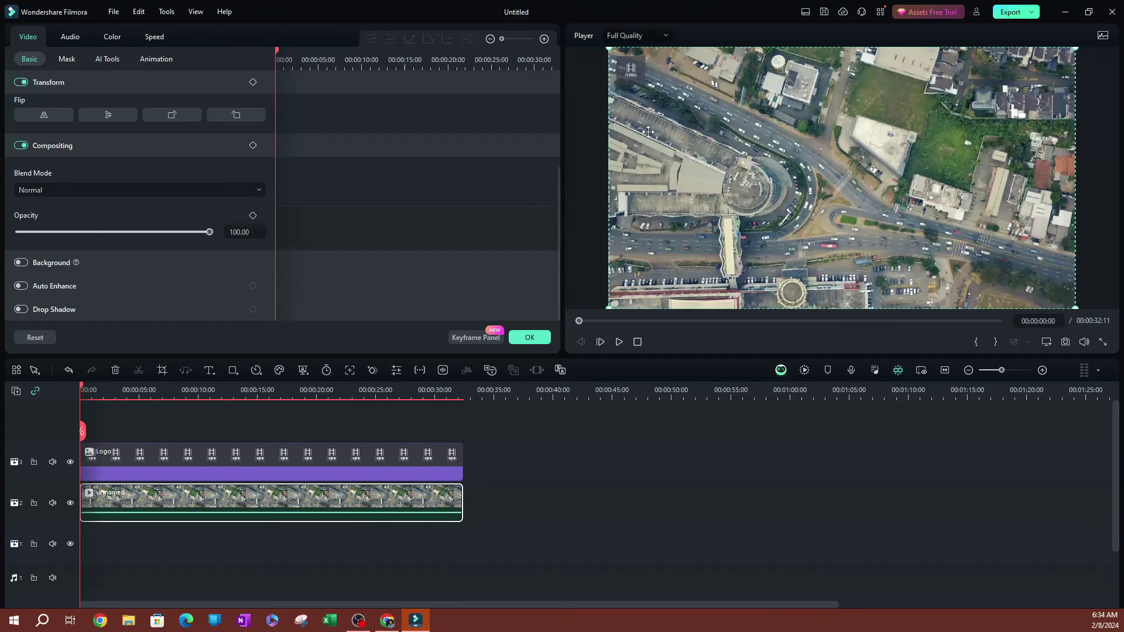
click(252, 458)
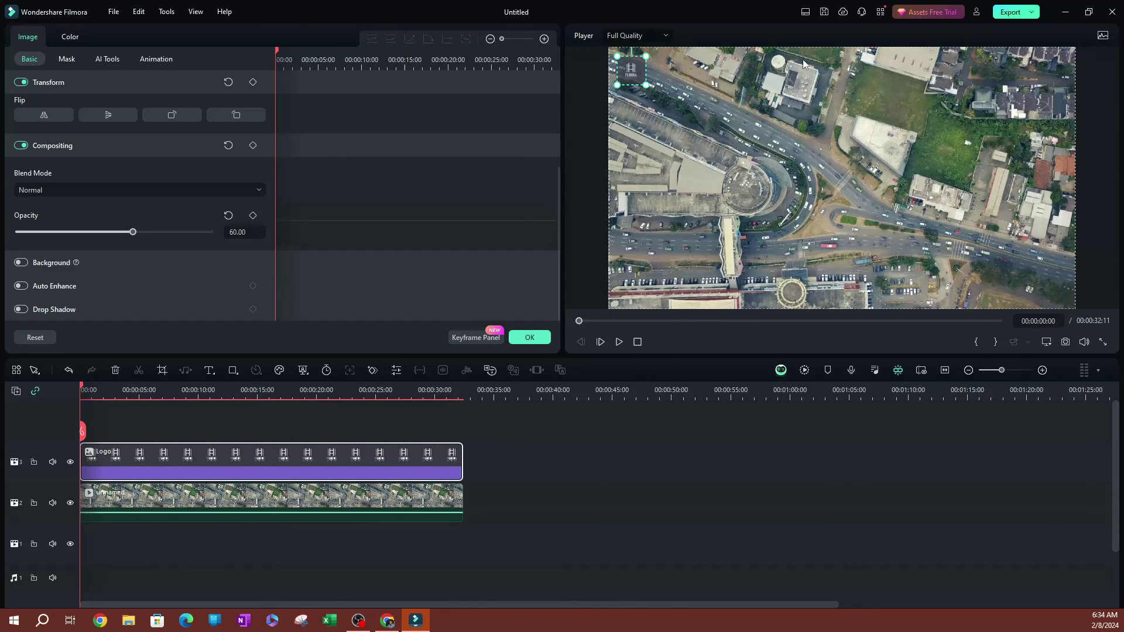